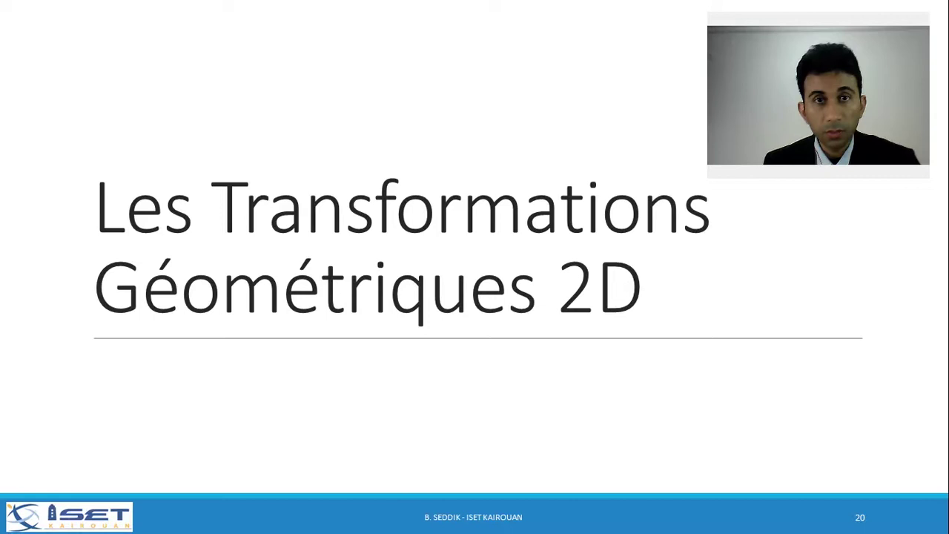
# - Return to the axes drawing in Photoshop and select the Rectangle Tool
pyautogui.hotkey('alt', 'Tab')
pyautogui.hotkey('alt', 'Tab')
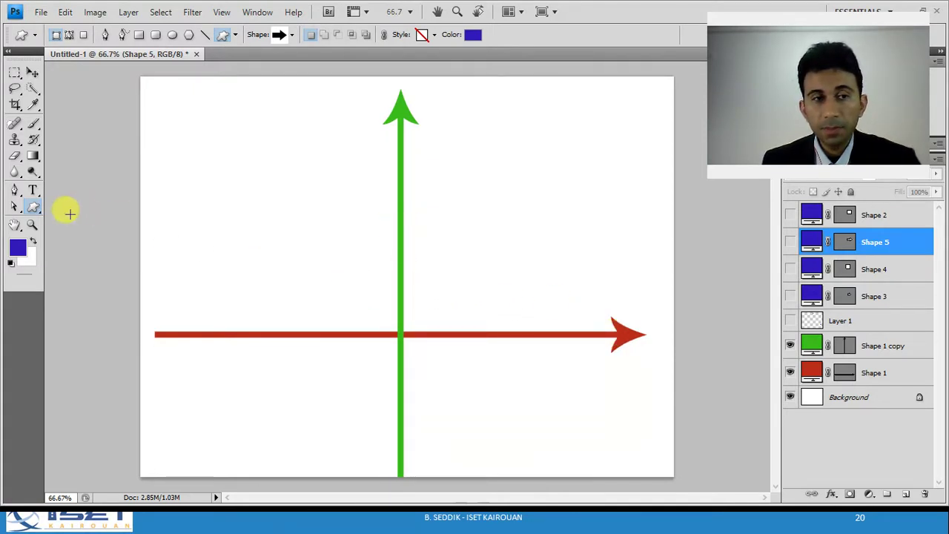
pyautogui.rightClick(36, 209)
pyautogui.click(96, 205)
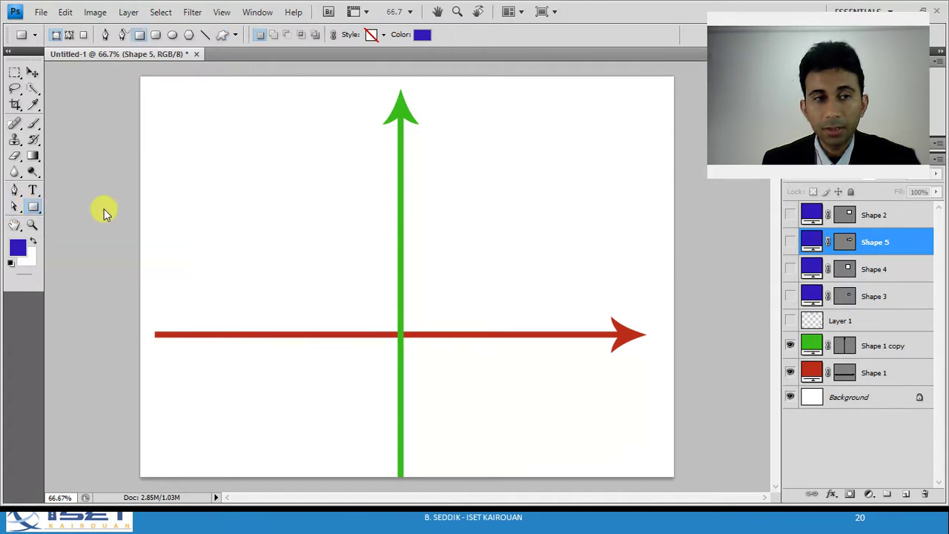
# - Draw a blue square in the upper-right quadrant, then try enlarging it to about 190% and cancel
pyautogui.moveTo(456, 201); pyautogui.dragTo(543, 285)
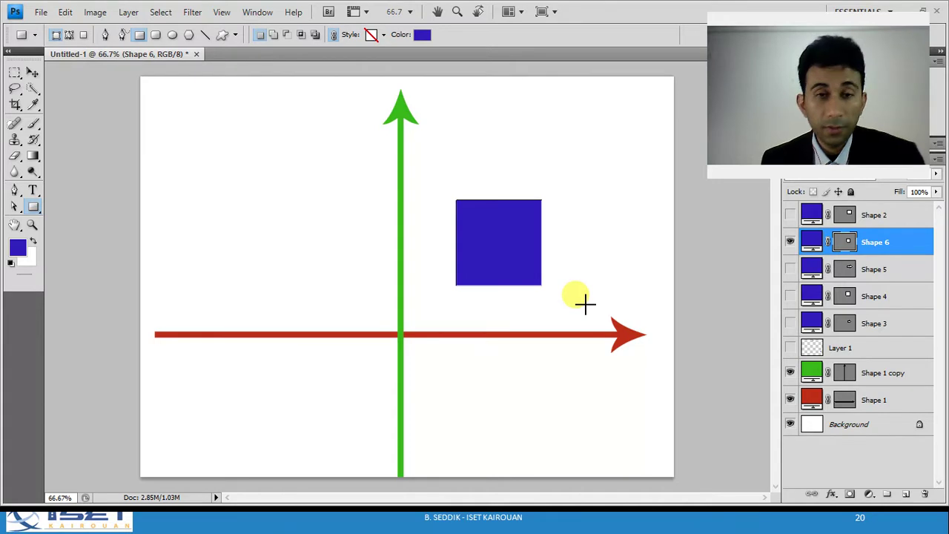
pyautogui.hotkey('ctrl', 't')
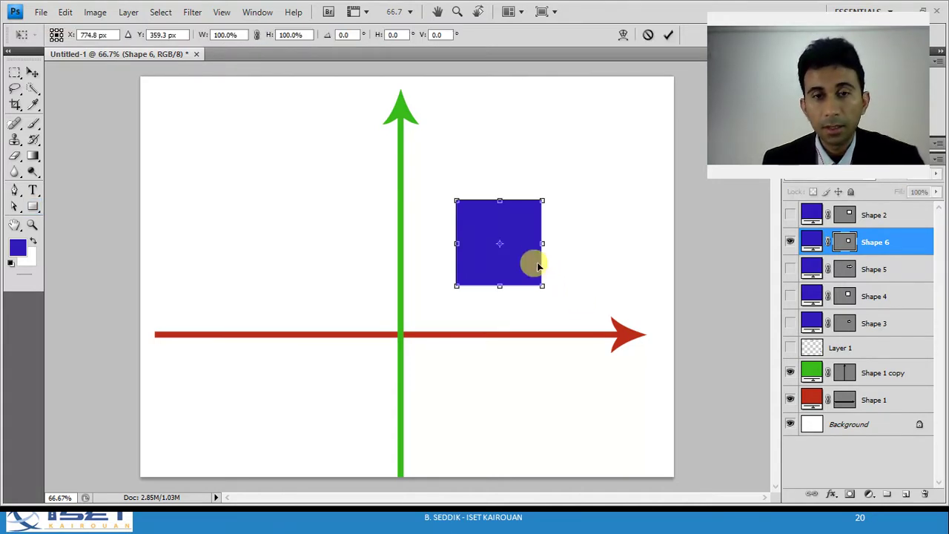
pyautogui.moveTo(542, 201); pyautogui.dragTo(621, 131)
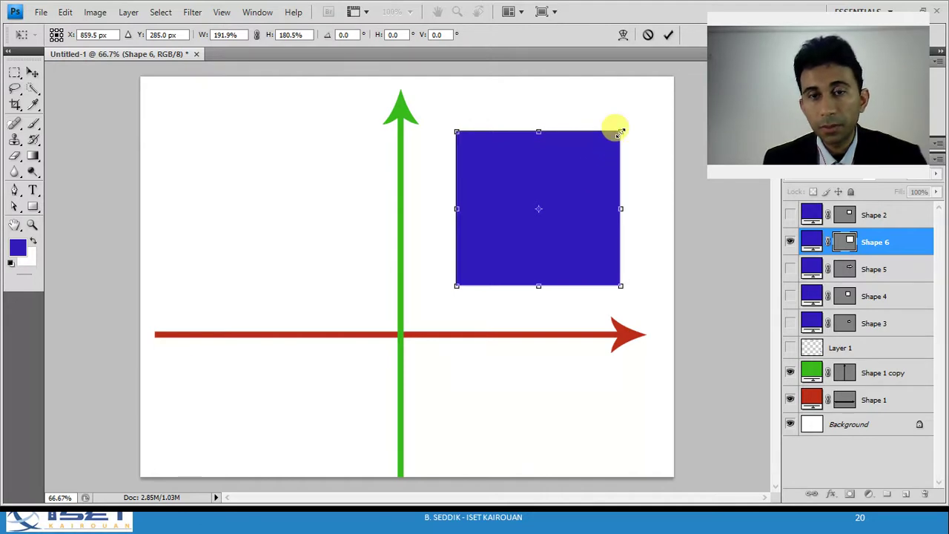
pyautogui.press('Escape')
# - Scale the square up, squash its height into a wide rectangle, and apply it
pyautogui.hotkey('ctrl', 't')
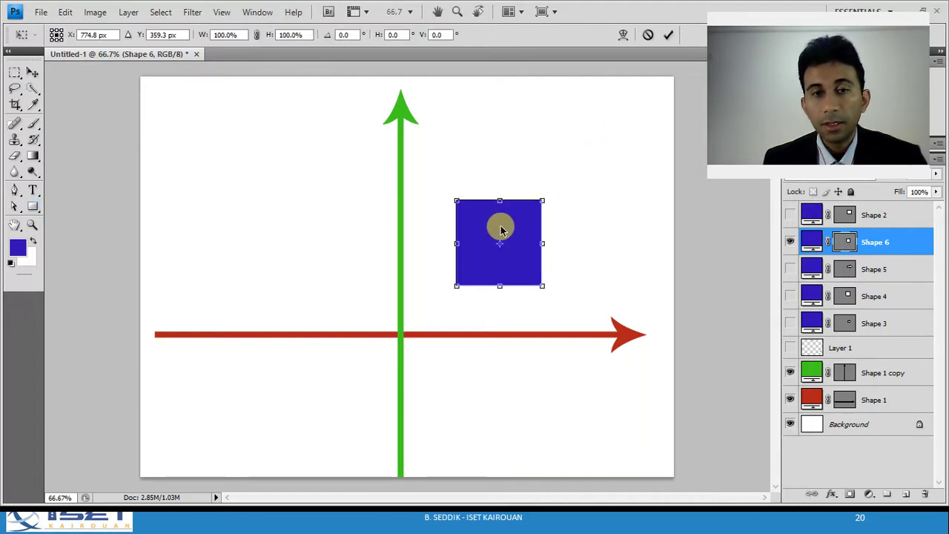
pyautogui.moveTo(542, 201); pyautogui.dragTo(597, 145)
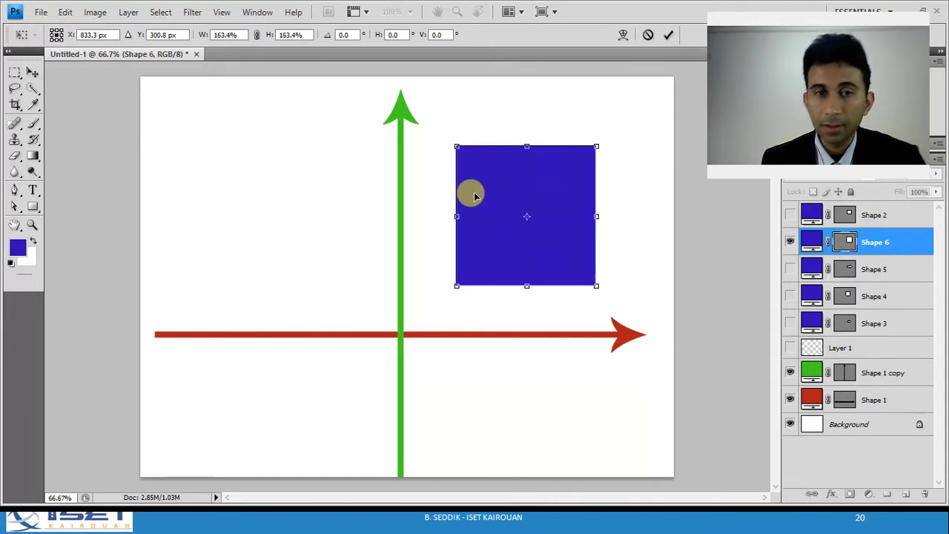
pyautogui.moveTo(526, 146); pyautogui.dragTo(524, 196)
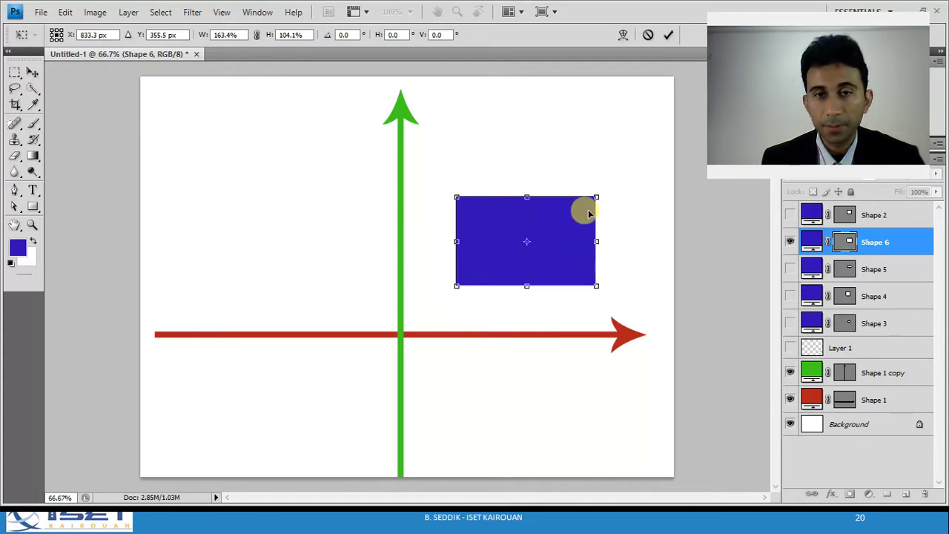
pyautogui.doubleClick(516, 236)
# - Try flipping the square past its corner onto the axes' intersection, then cancel the flip
pyautogui.hotkey('ctrl', 't')
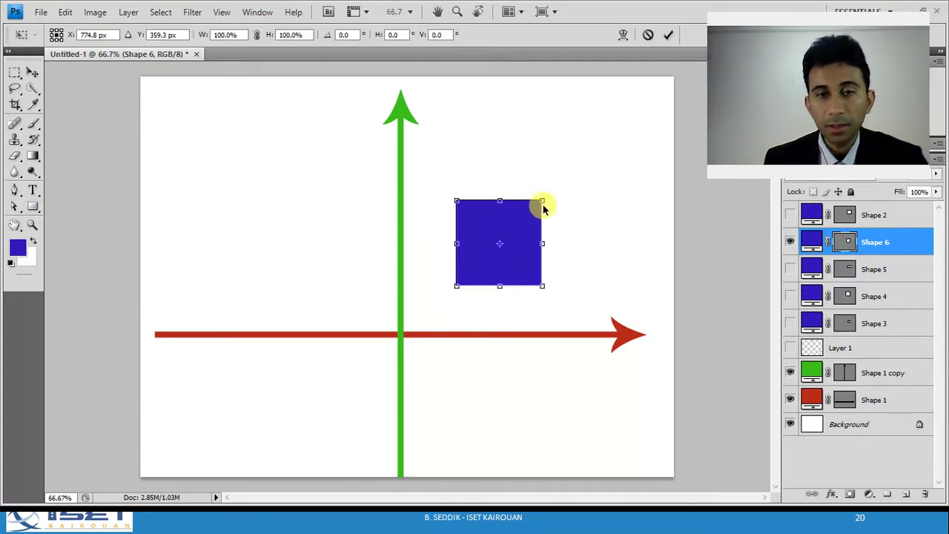
pyautogui.moveTo(544, 199); pyautogui.dragTo(360, 352)
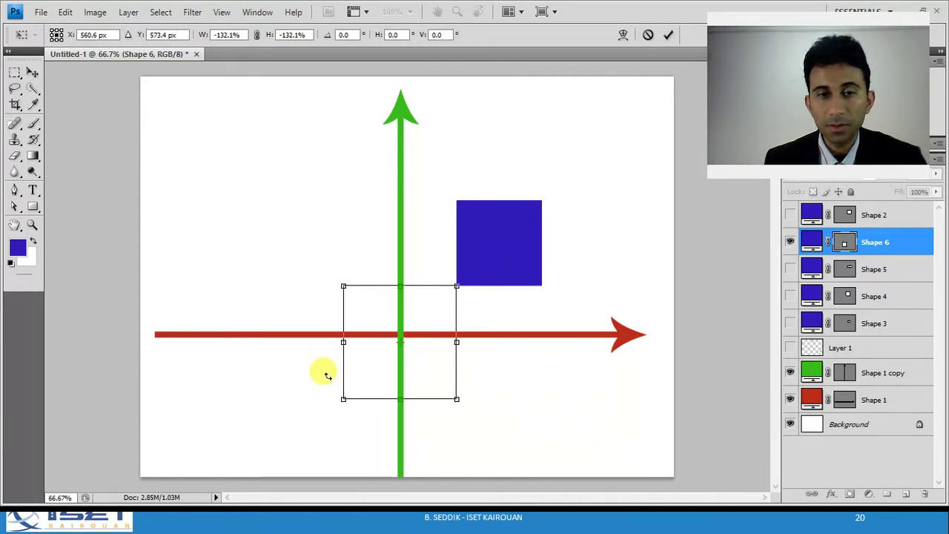
pyautogui.moveTo(359, 352); pyautogui.dragTo(322, 373)
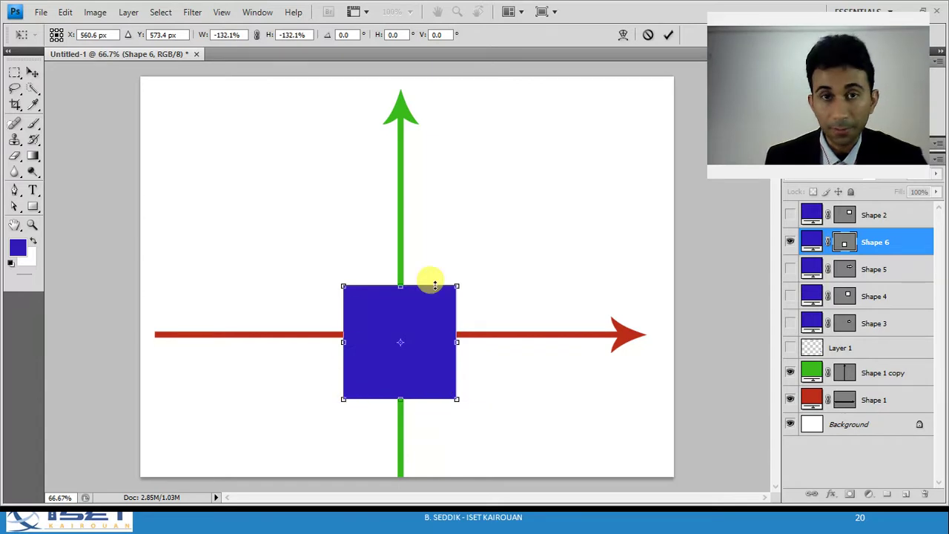
pyautogui.press('Escape')
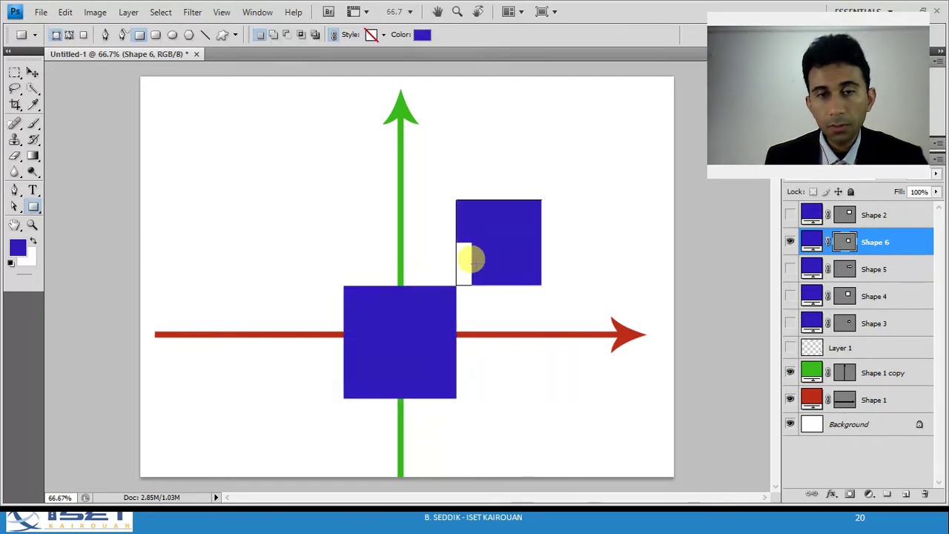
pyautogui.hotkey('ctrl', 't')
pyautogui.rightClick(489, 221)
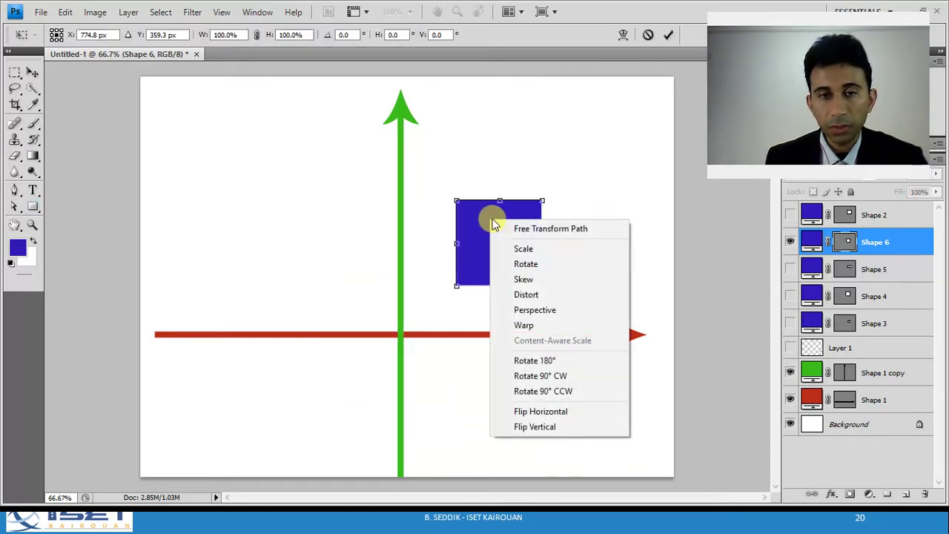
pyautogui.click(525, 264)
pyautogui.moveTo(552, 193); pyautogui.dragTo(561, 247)
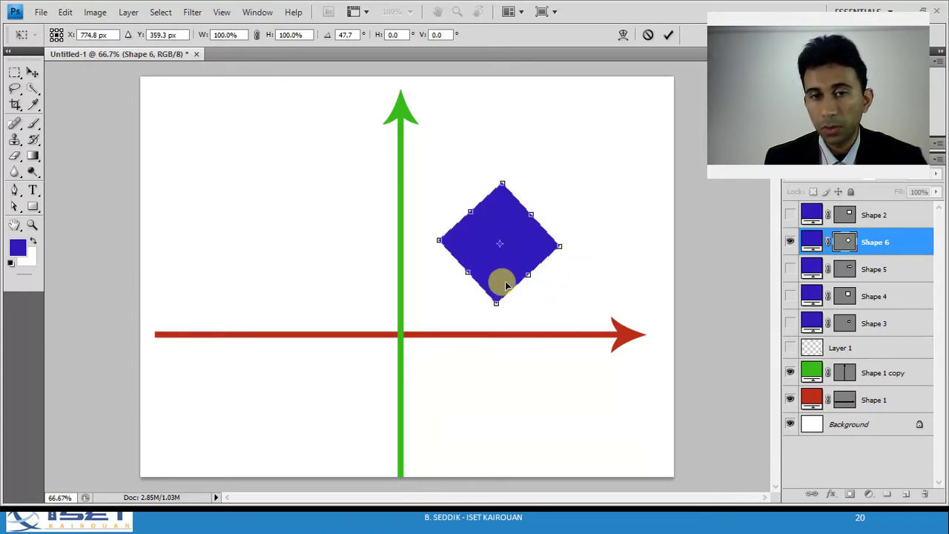
pyautogui.moveTo(500, 248); pyautogui.dragTo(396, 336)
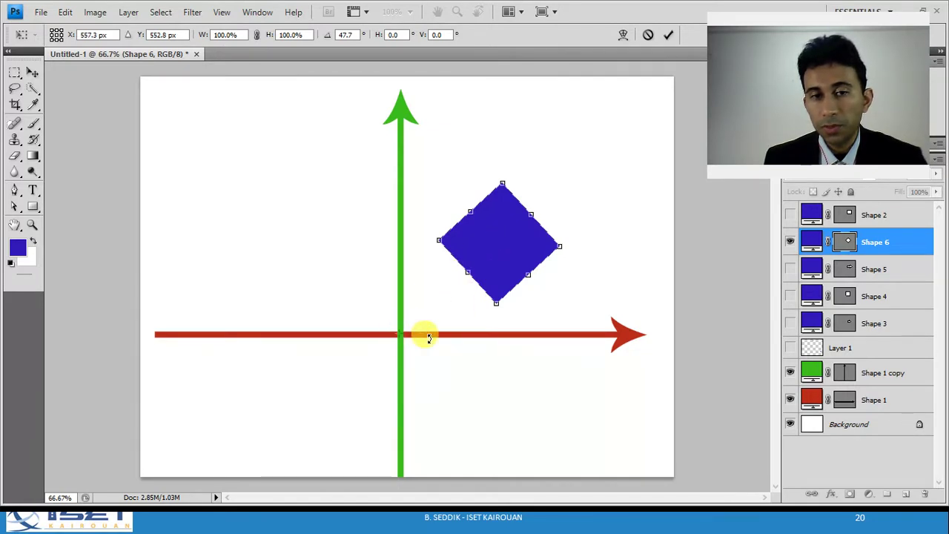
pyautogui.moveTo(601, 218)
pyautogui.mouseDown()
pyautogui.moveTo(561, 171)
pyautogui.moveTo(426, 148)
pyautogui.moveTo(302, 151)
pyautogui.moveTo(357, 196)
pyautogui.mouseUp()
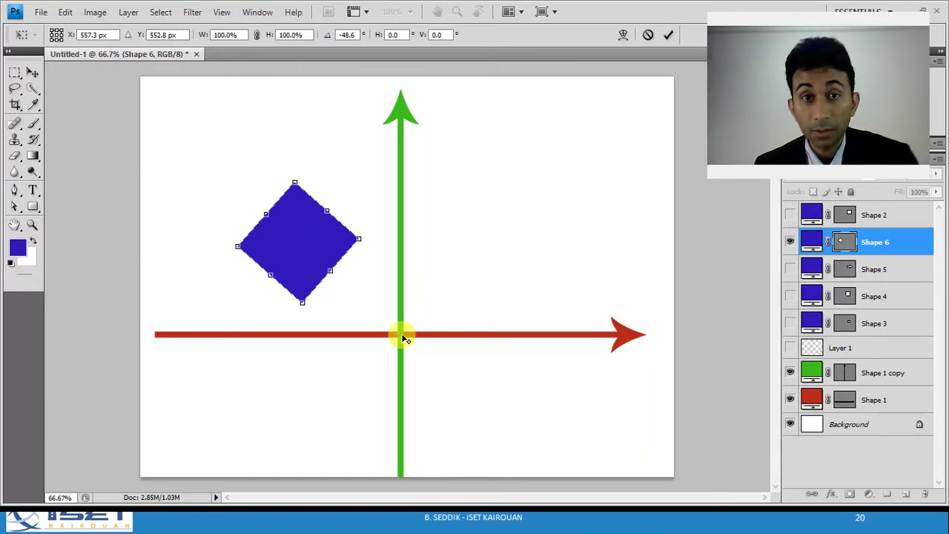
pyautogui.press('Escape')
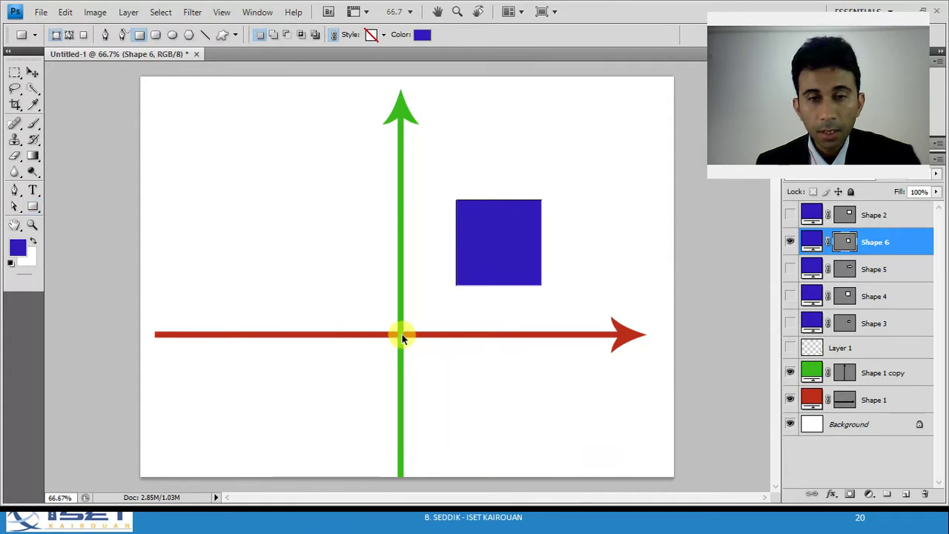
pyautogui.hotkey('ctrl', 't')
pyautogui.rightClick(504, 241)
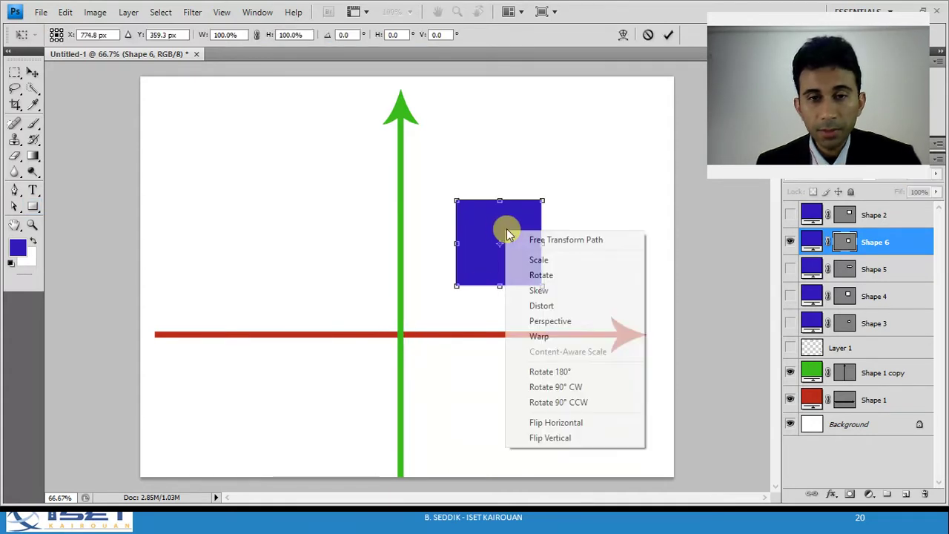
pyautogui.click(534, 293)
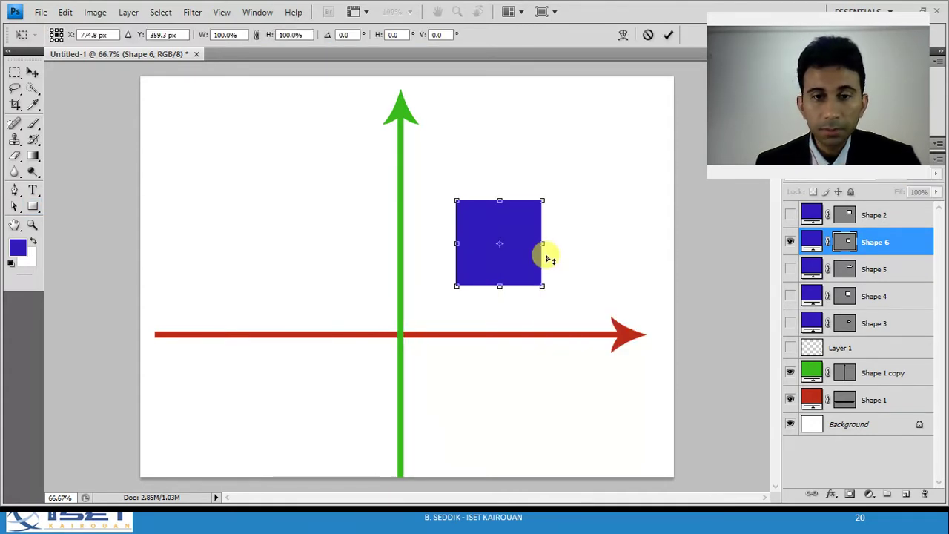
pyautogui.moveTo(548, 257); pyautogui.dragTo(540, 288)
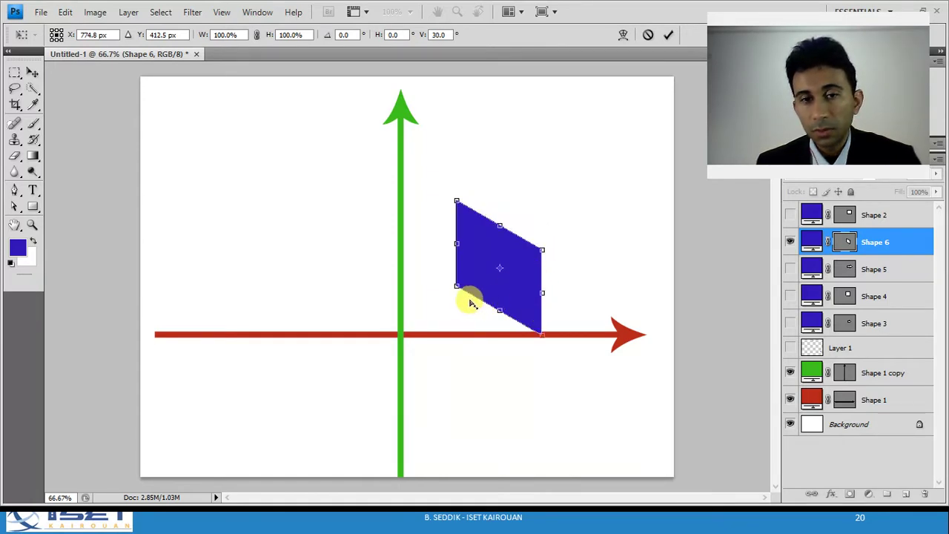
pyautogui.moveTo(543, 341)
pyautogui.mouseDown()
pyautogui.moveTo(549, 271)
pyautogui.moveTo(544, 338)
pyautogui.mouseUp()
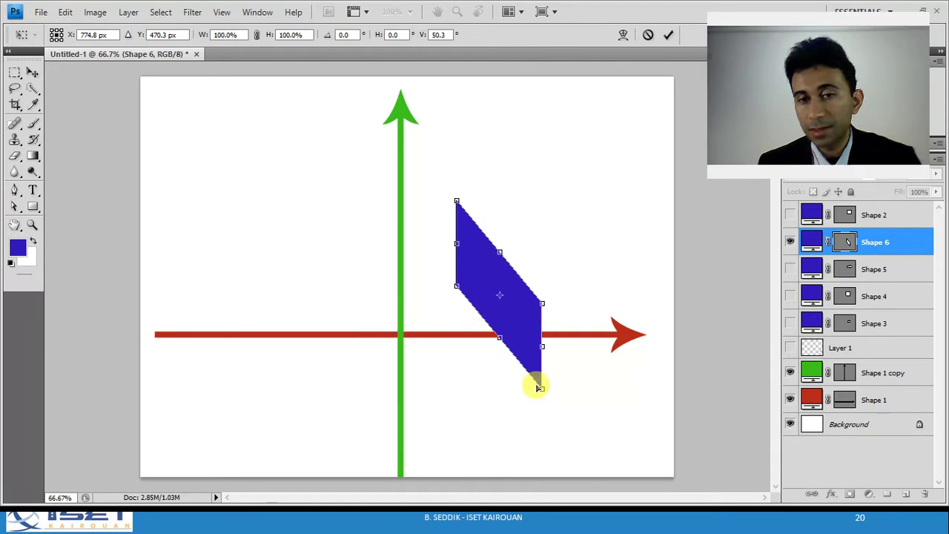
pyautogui.press('Escape')
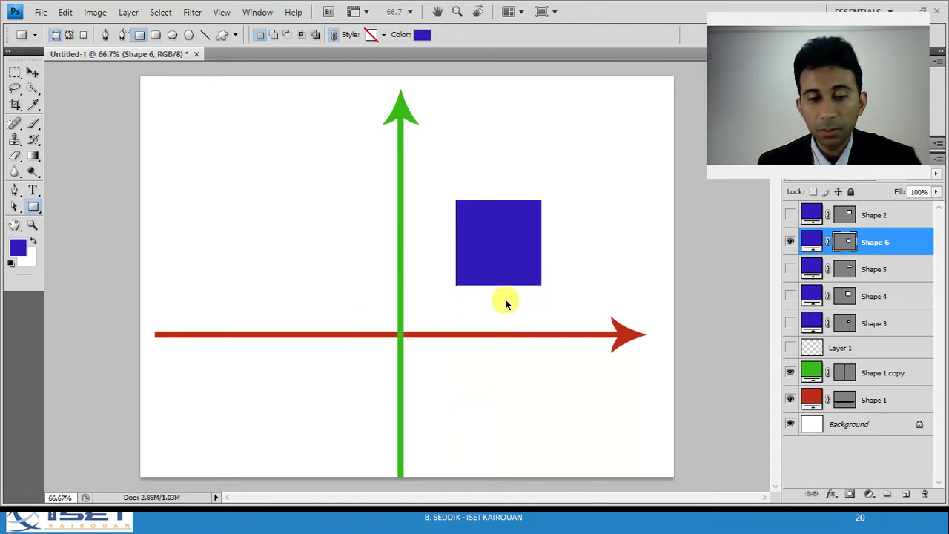
pyautogui.hotkey('ctrl', 't')
# - Try distorting the blue square by moving one corner, then discard the distortion
pyautogui.rightClick(514, 254)
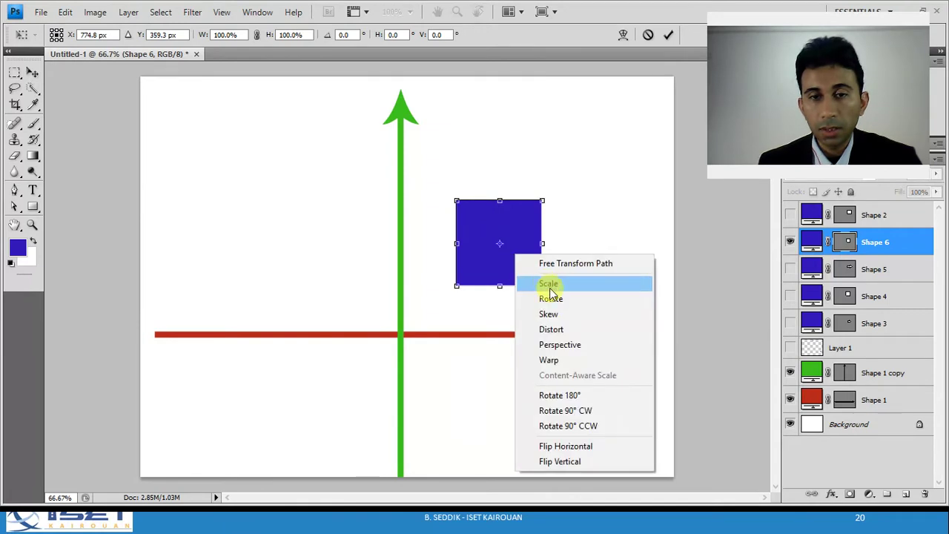
pyautogui.click(553, 330)
pyautogui.moveTo(509, 201); pyautogui.dragTo(612, 210)
pyautogui.press('Escape')
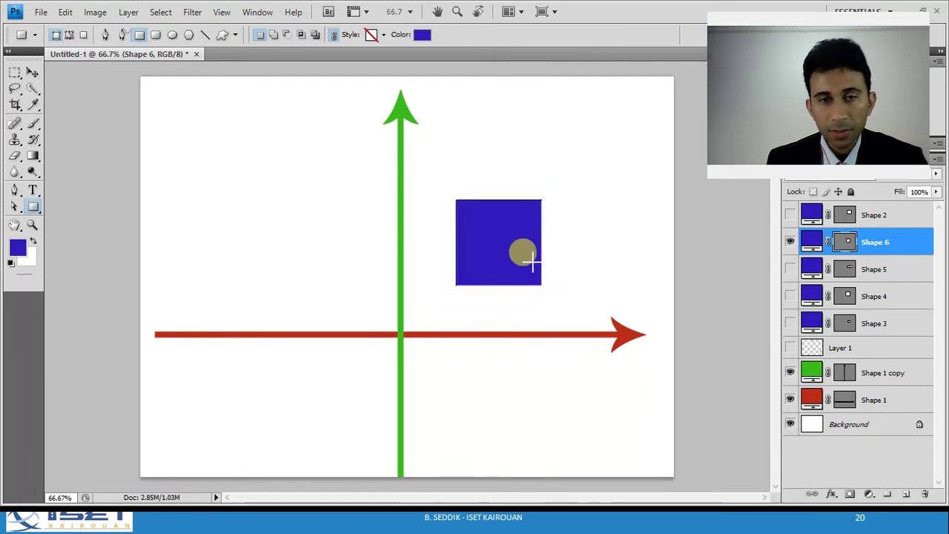
# - Flip the blue square horizontally and commit the transform
pyautogui.hotkey('ctrl', 't')
pyautogui.rightClick(521, 240)
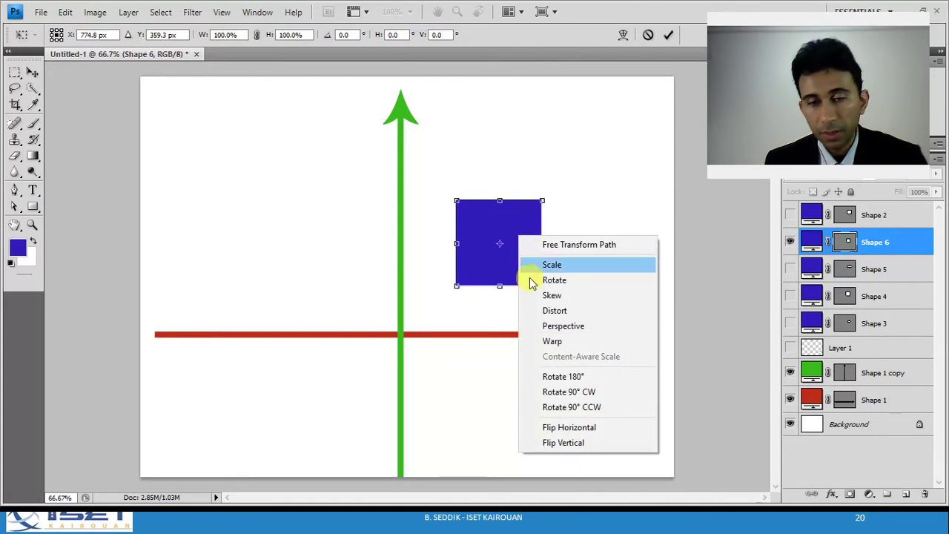
pyautogui.click(549, 428)
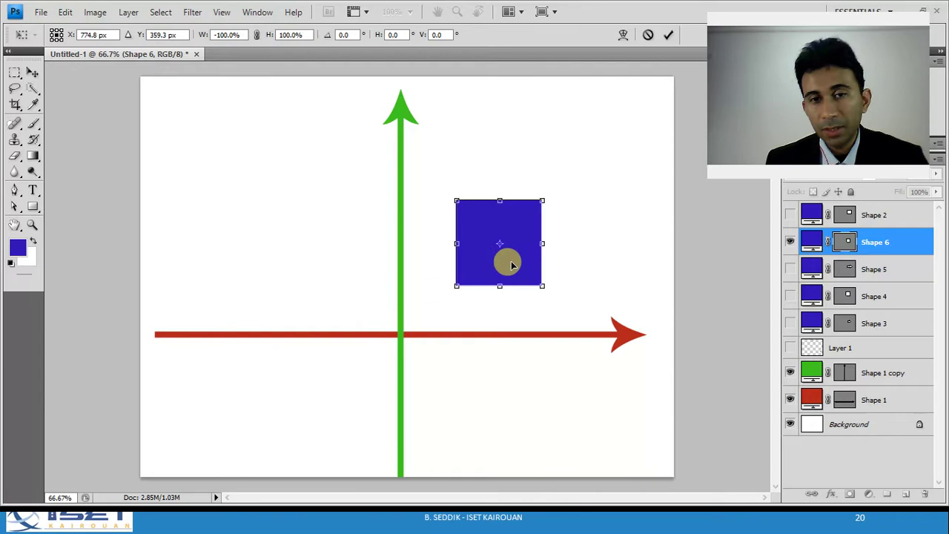
pyautogui.press('Return')
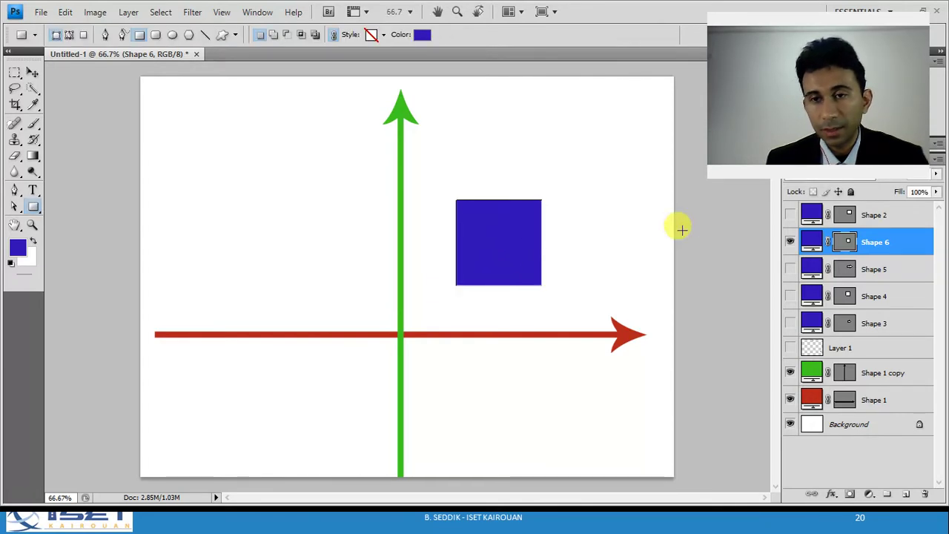
# - Hide the square's layer (Shape 6), show the arrow layer, and make Shape 5 active
pyautogui.click(790, 242)
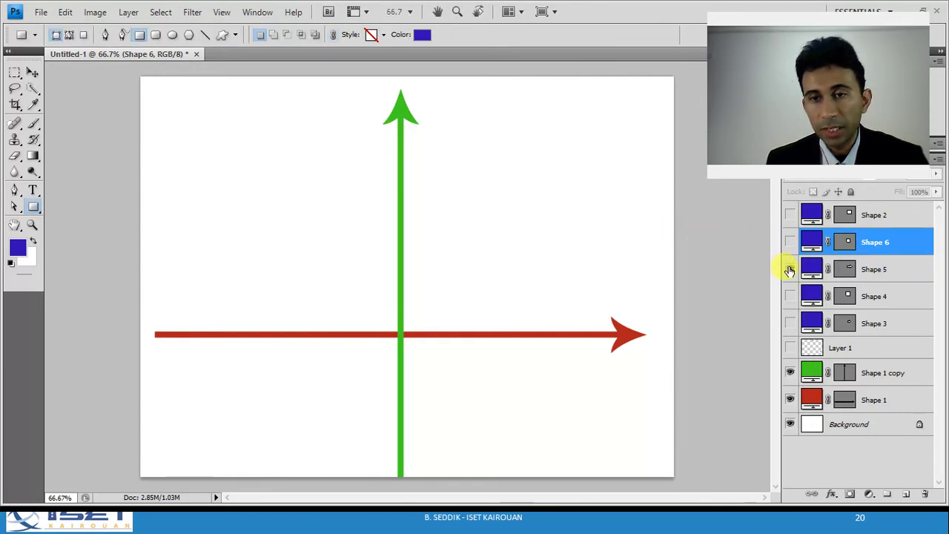
pyautogui.click(790, 269)
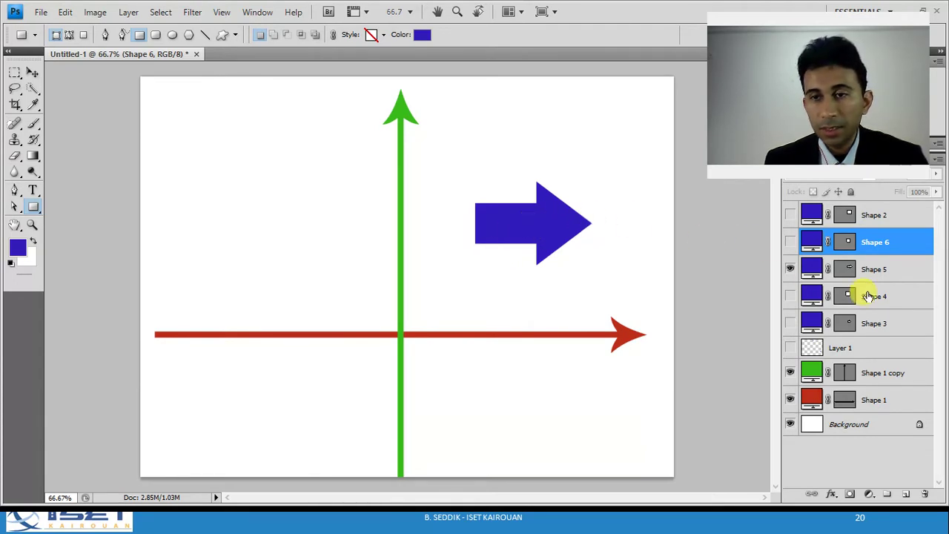
pyautogui.click(871, 268)
# - Try flipping the arrow horizontally, then vertically about the axes intersection, and cancel both flips
pyautogui.hotkey('ctrl', 't')
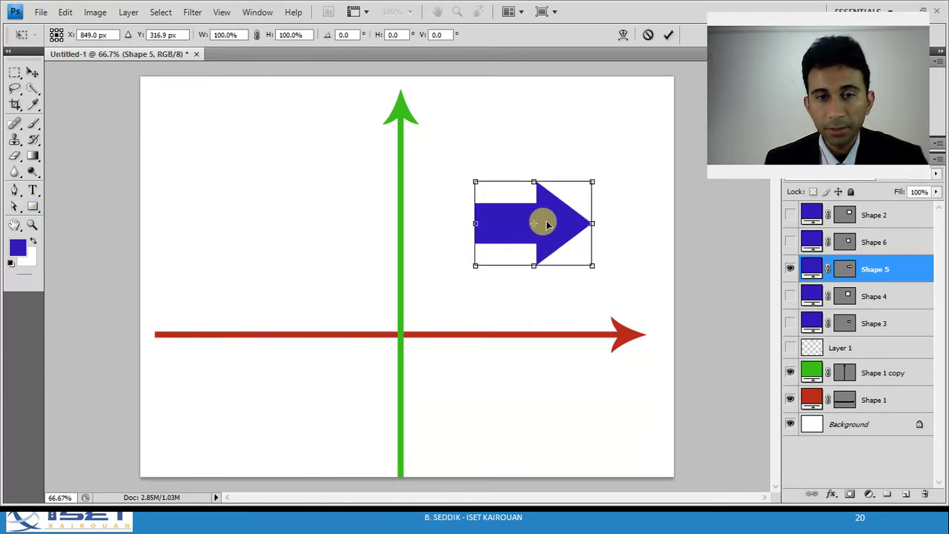
pyautogui.rightClick(553, 221)
pyautogui.click(604, 420)
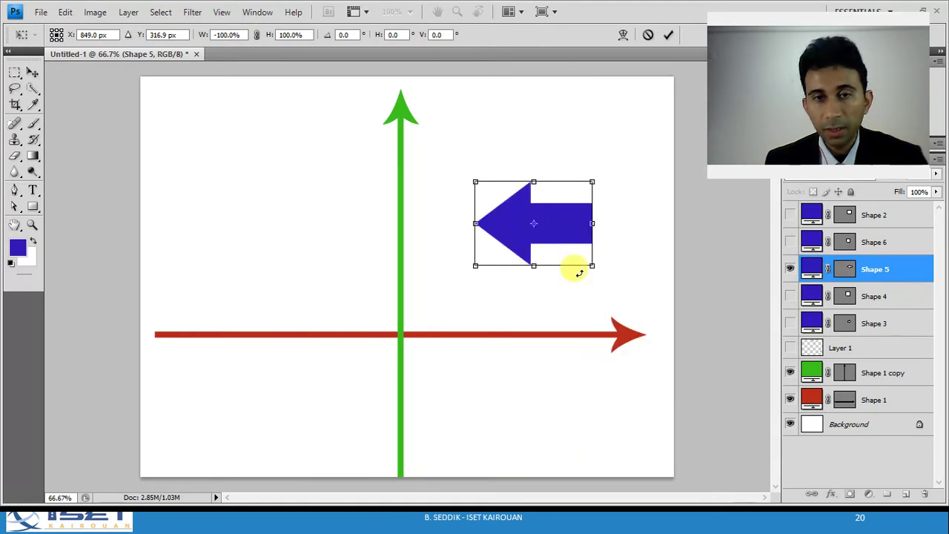
pyautogui.moveTo(539, 235); pyautogui.dragTo(401, 333)
pyautogui.rightClick(552, 242)
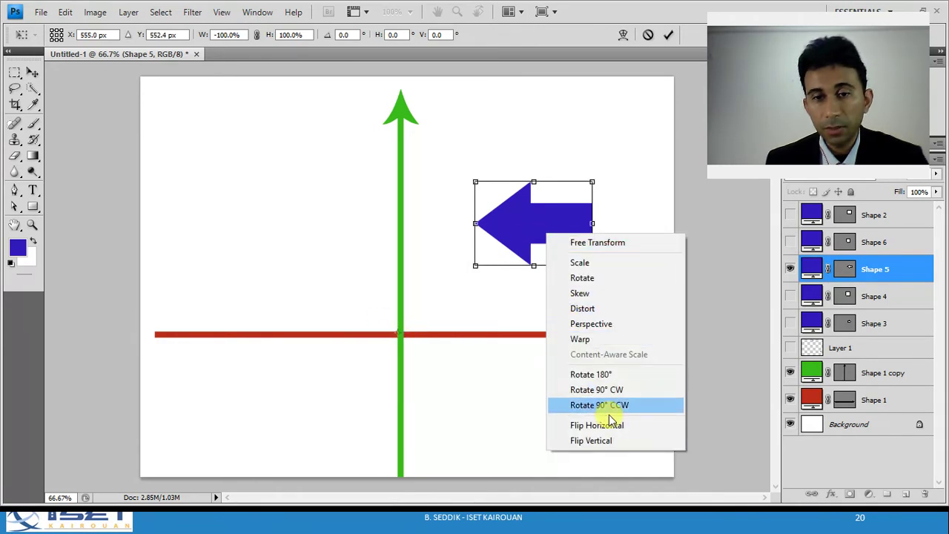
pyautogui.click(610, 440)
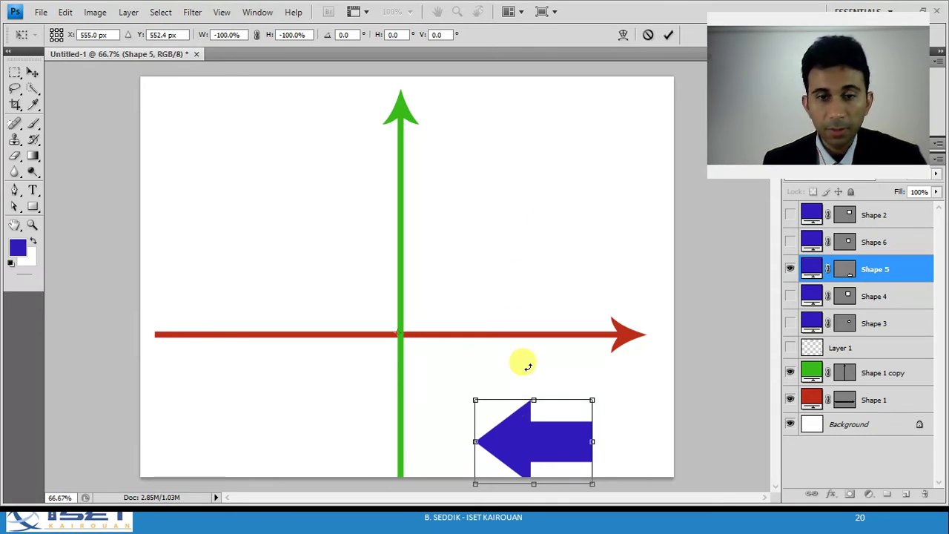
pyautogui.press('Escape')
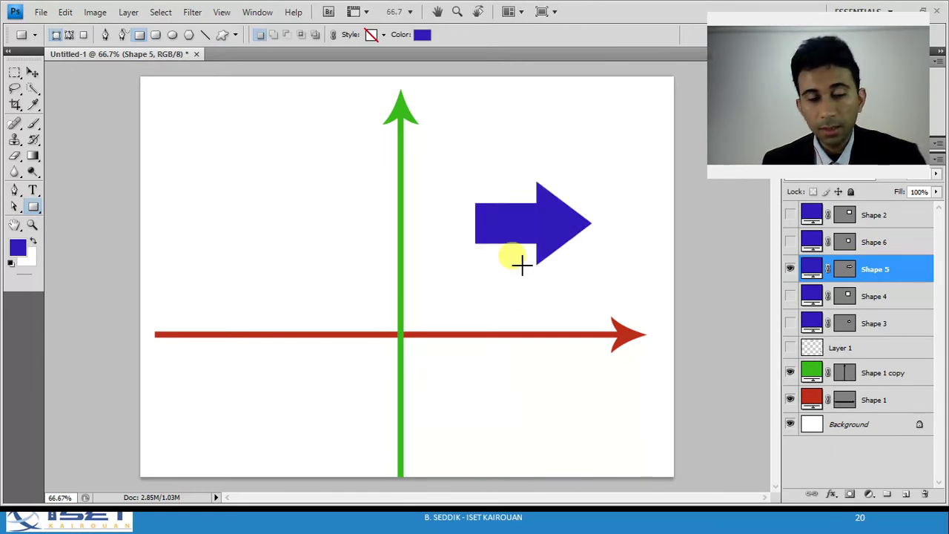
# - Use the Move tool to drag the arrow onto the green axis, then undo that move
pyautogui.click(33, 72)
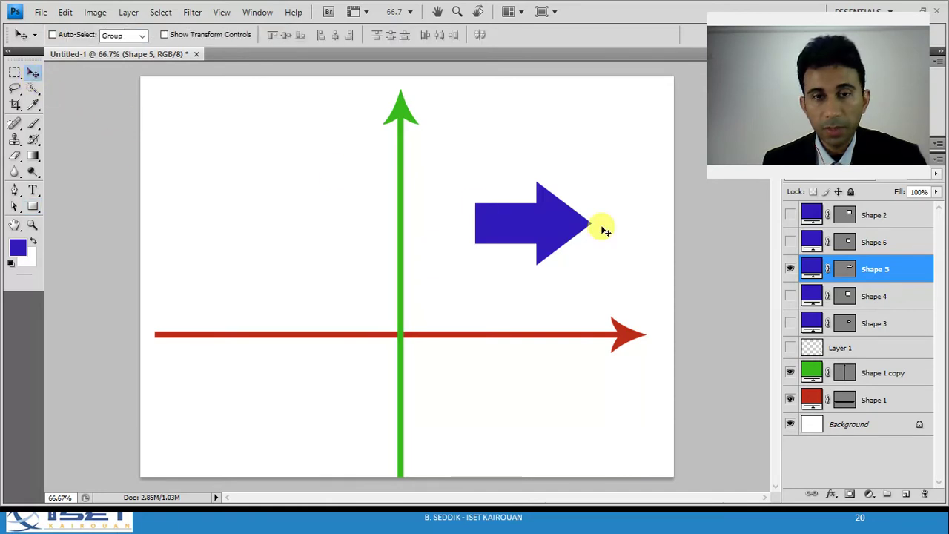
pyautogui.moveTo(497, 251); pyautogui.dragTo(495, 213)
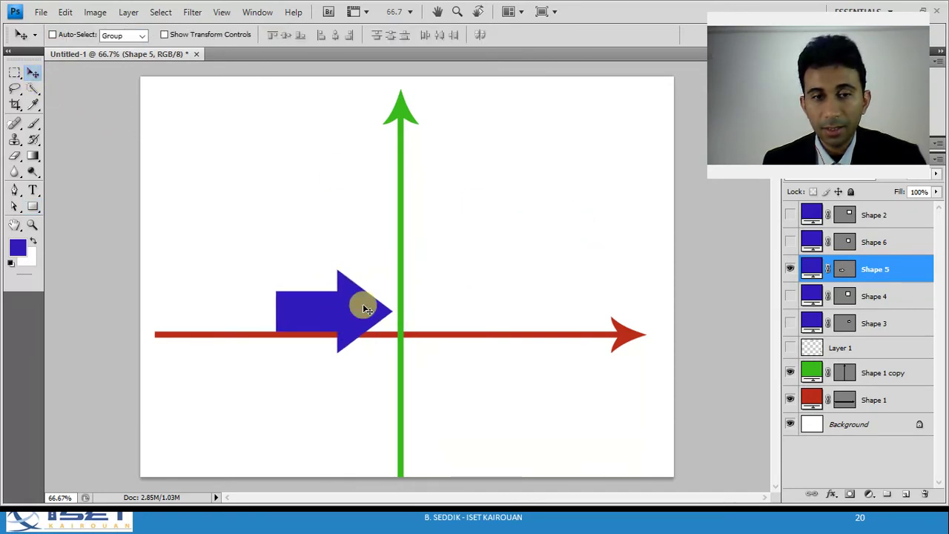
pyautogui.hotkey('ctrl', 'z')
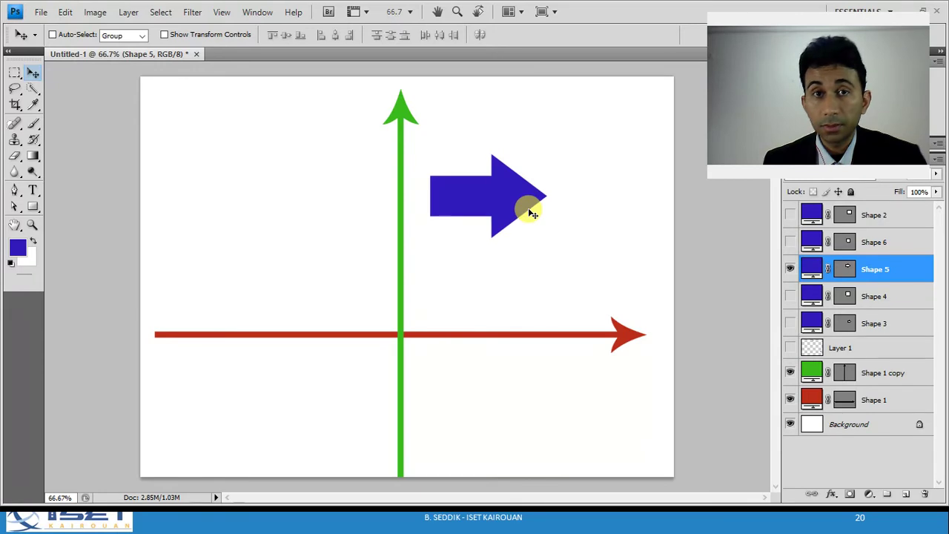